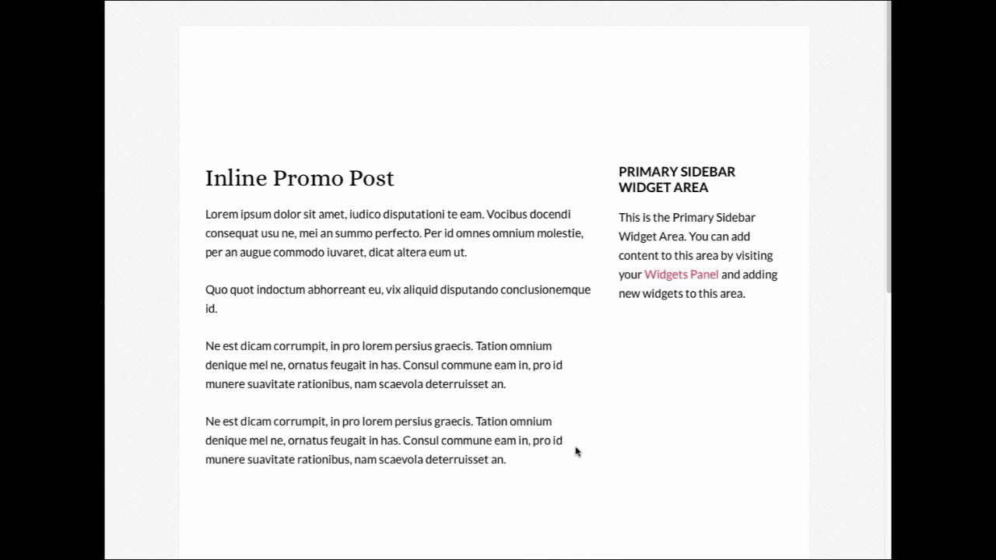
- Examine the promo box on the live Inline Promo Post page and return to the post editor
scroll(576, 452, "down", 3)
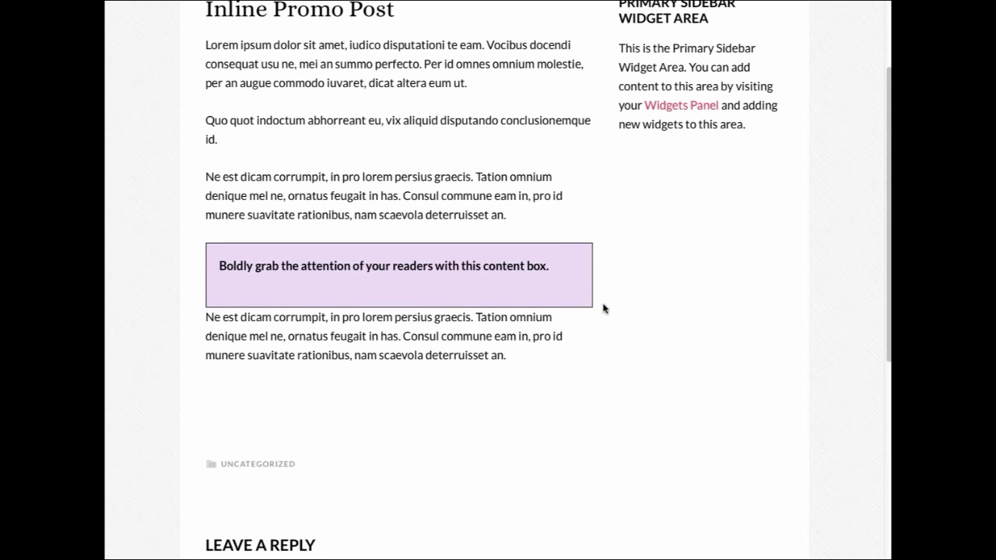
scroll(603, 309, "up", 3)
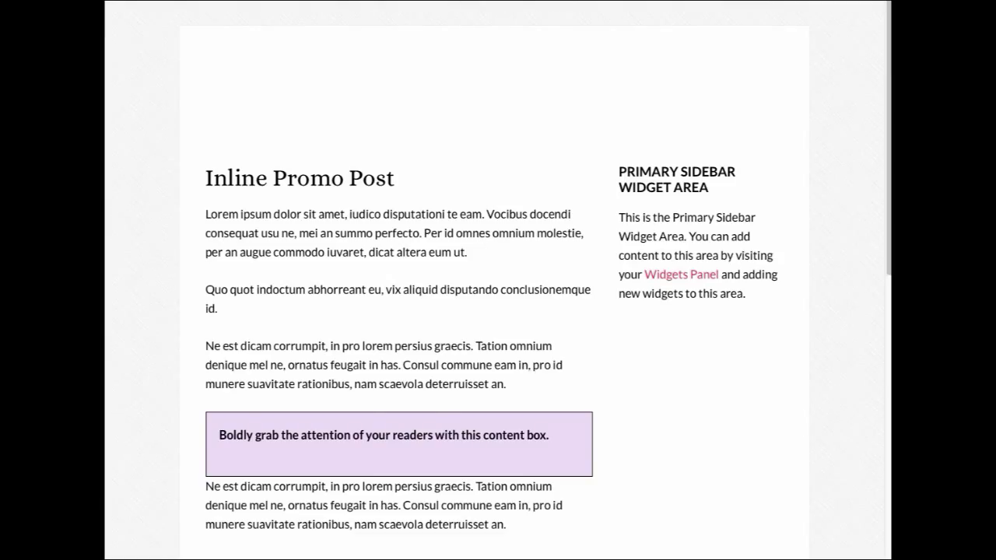
key("alt+Left")
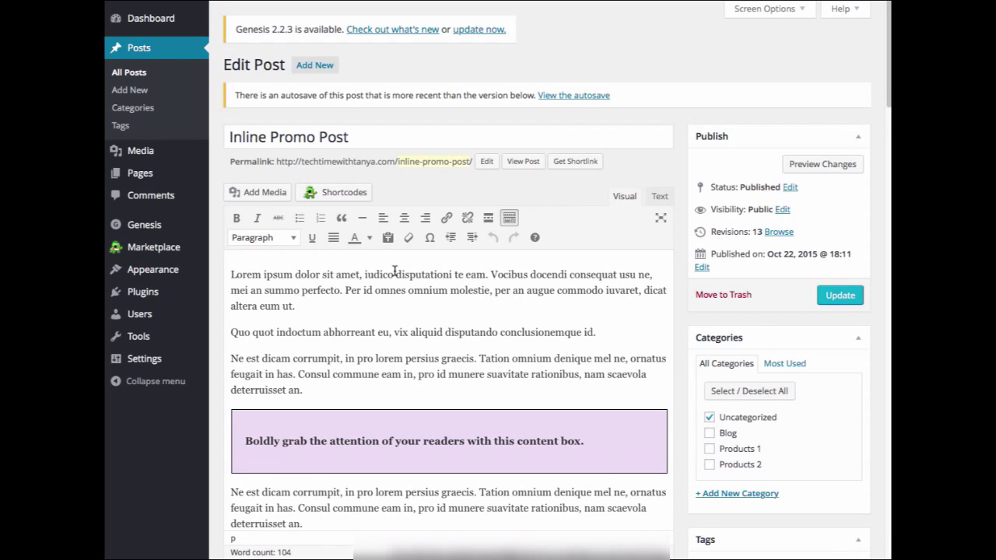
scroll(395, 271, "down", 1)
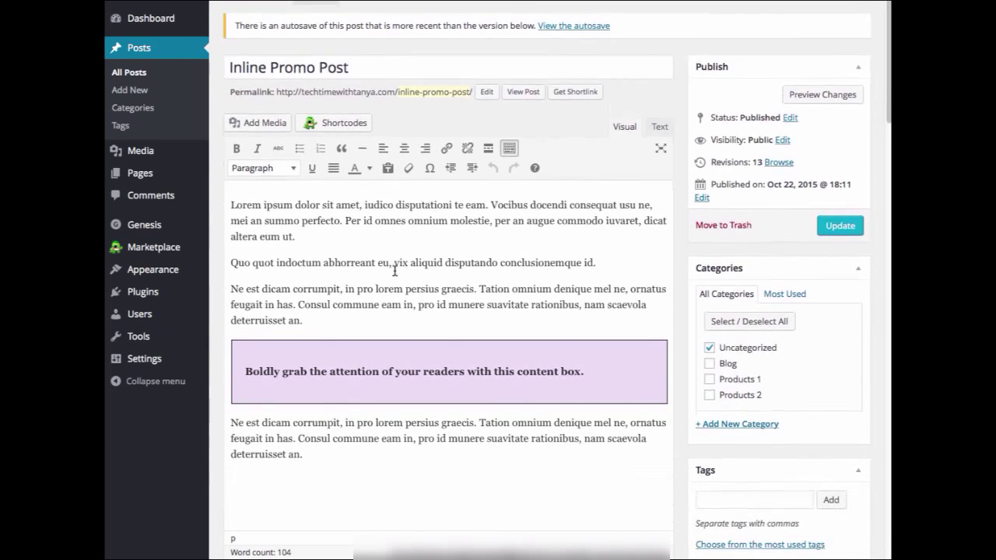
- Look at the blank Inline Promo element form for inserting after the third paragraph, and close it without inserting
left_click(306, 328)
scroll(318, 321, "down", 1)
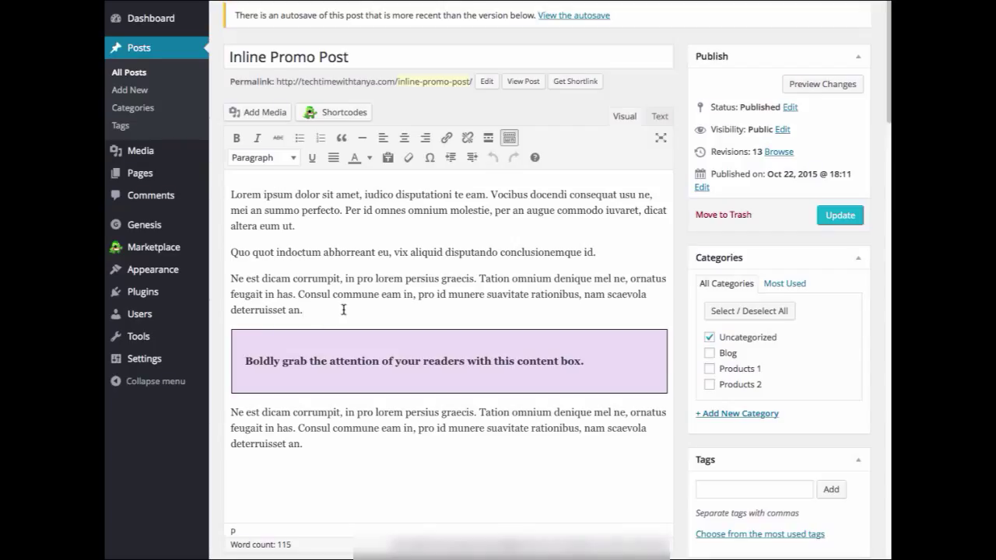
left_click(266, 114)
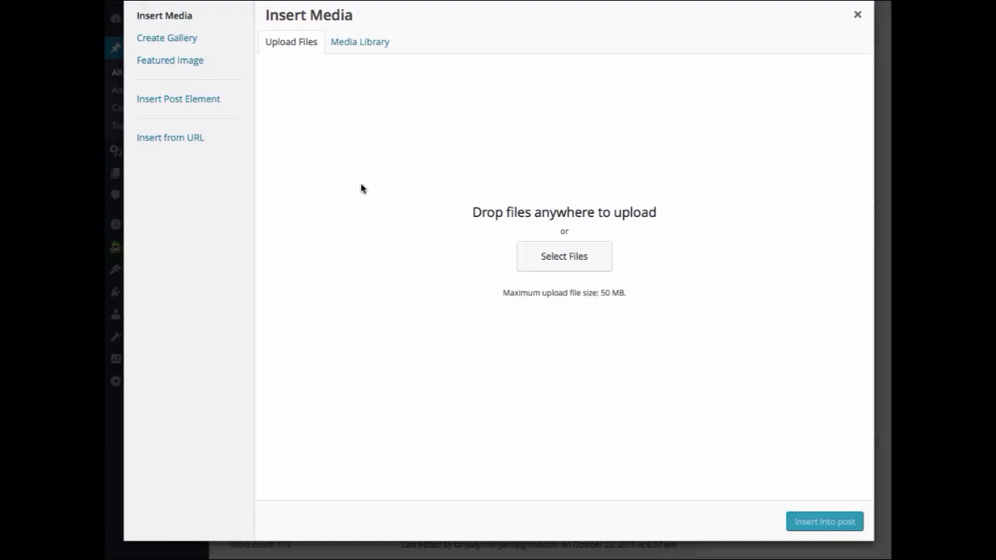
left_click(177, 104)
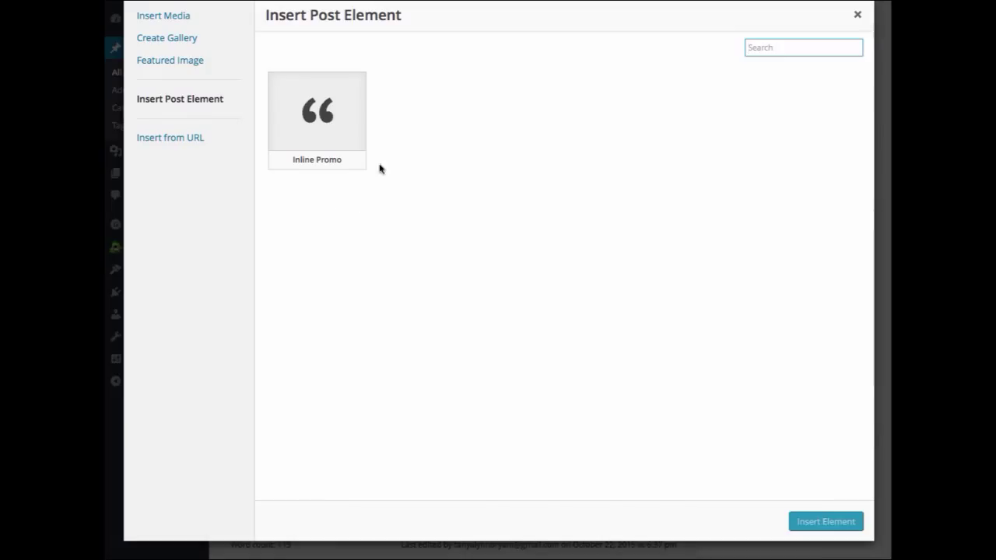
left_click(343, 145)
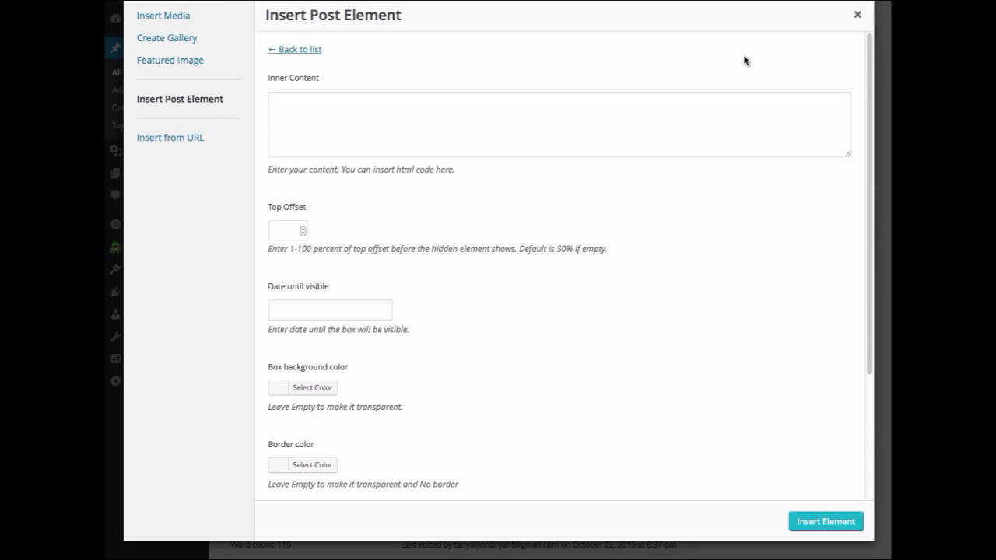
left_click(858, 15)
- Open the existing purple promo box for editing and set its Top Offset to 75
left_click(584, 346)
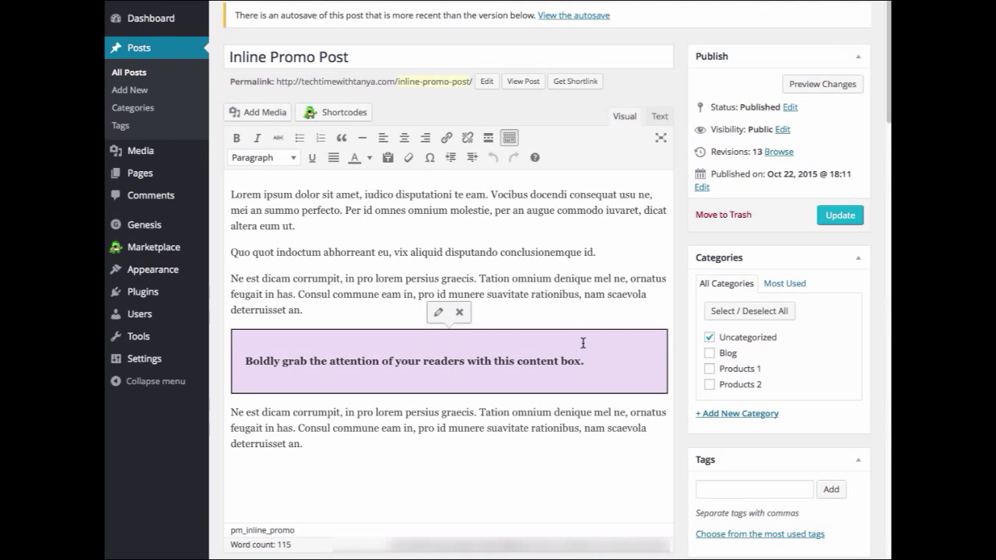
left_click(438, 314)
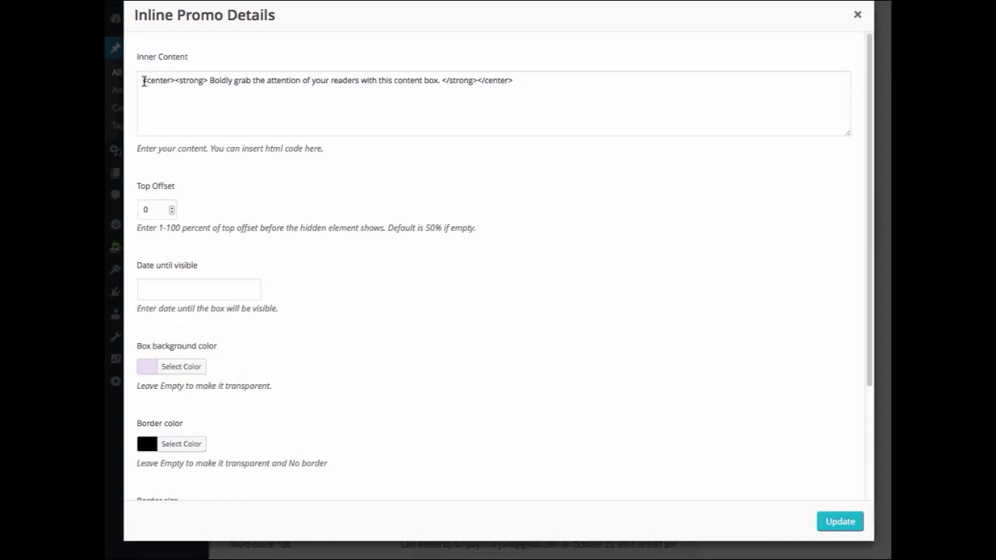
left_click(143, 81)
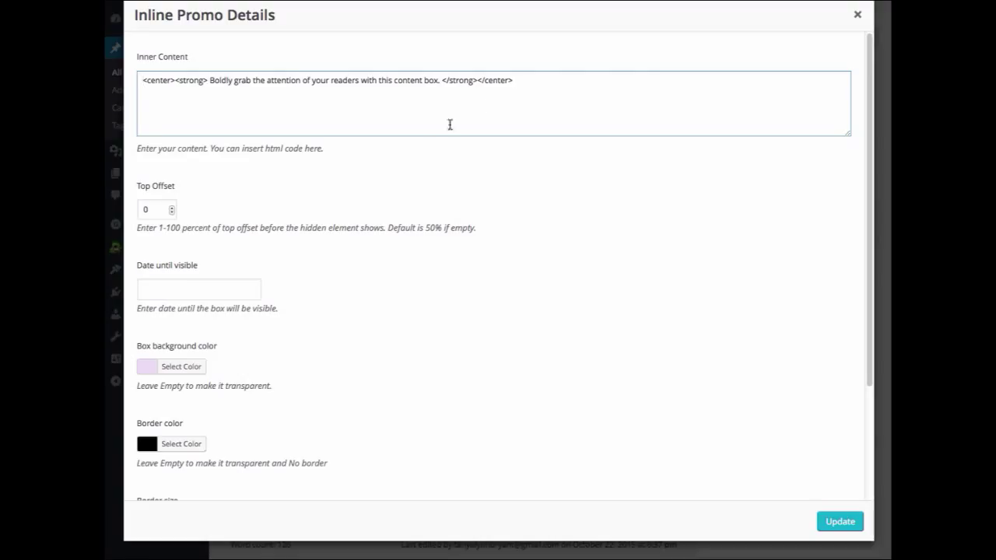
scroll(200, 198, "down", 1)
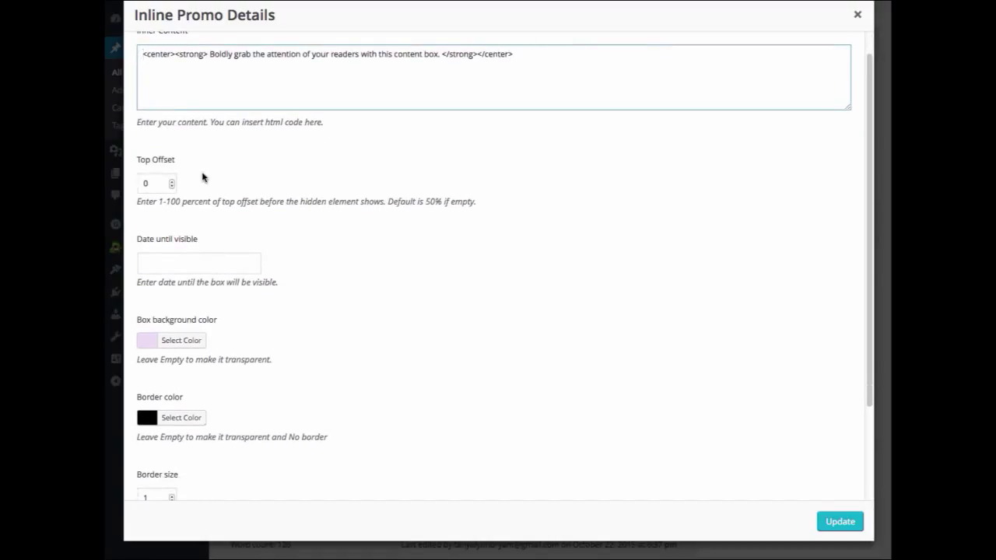
scroll(202, 177, "down", 1)
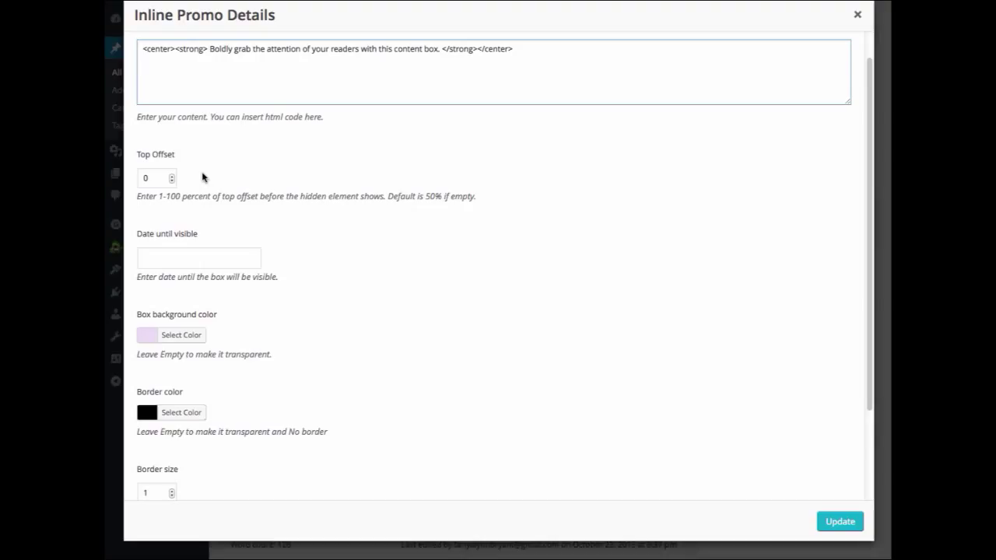
left_click_drag(152, 178, 138, 178)
type("75")
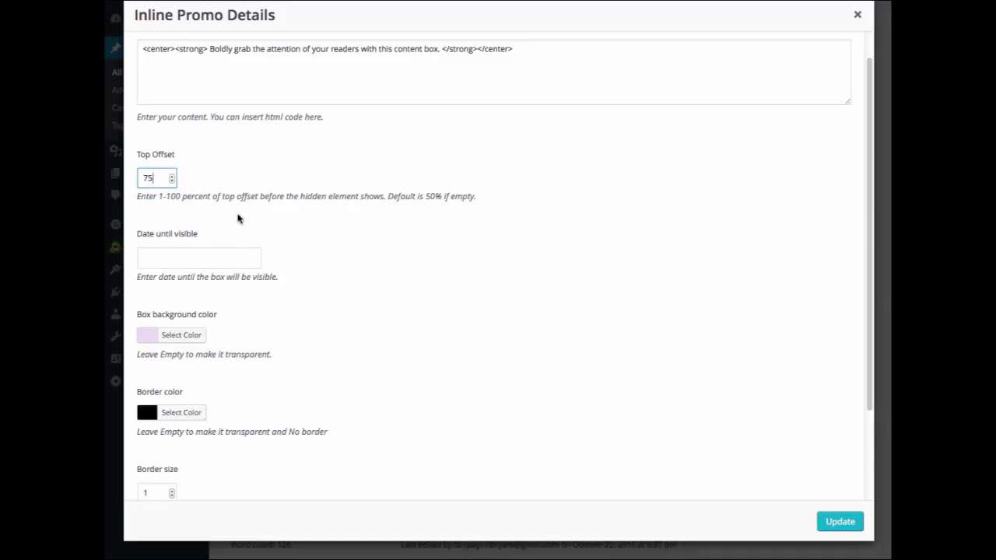
- Set the promo box's Date until visible to 11/1/15
scroll(238, 218, "down", 2)
scroll(238, 219, "down", 2)
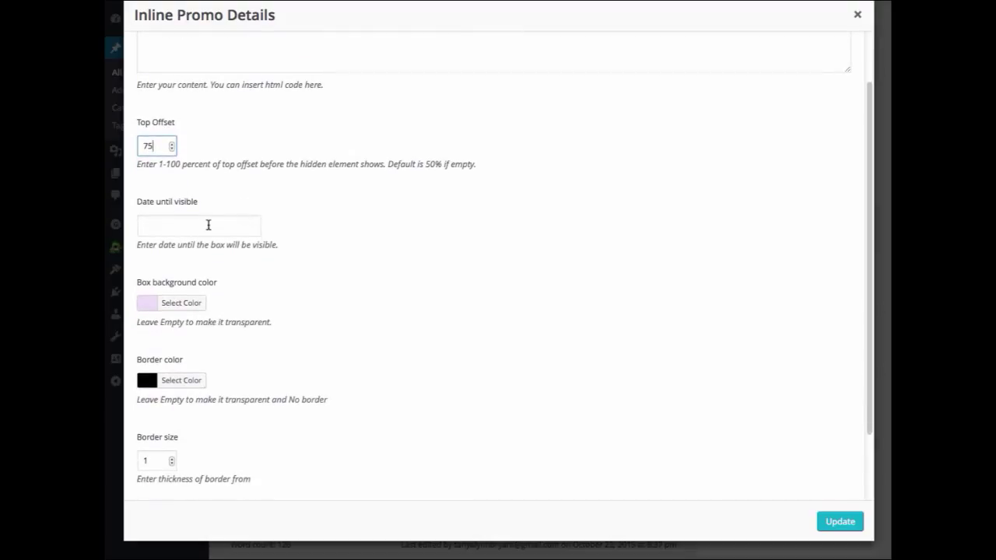
left_click(207, 226)
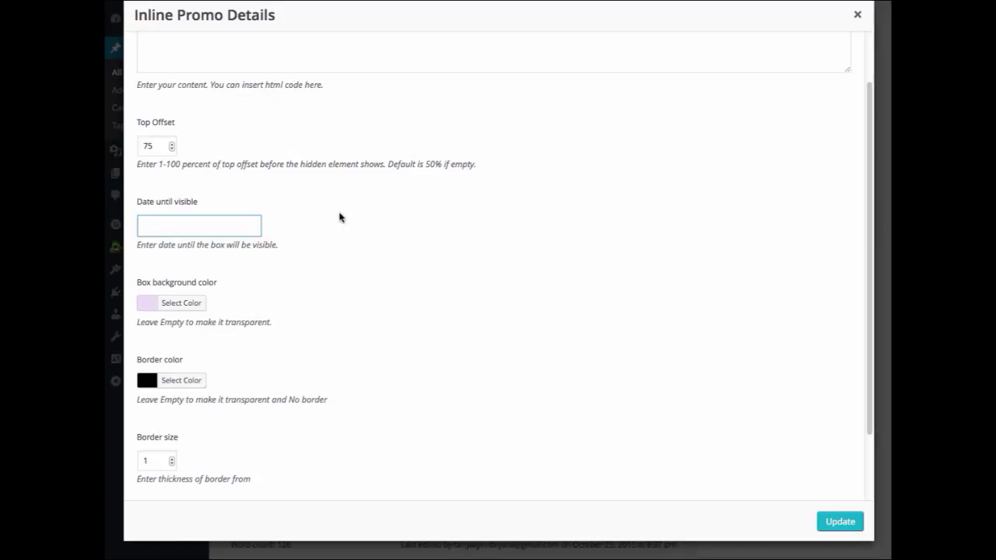
type("11/1/15")
- Examine the promo box's background color, border color and border type options without changing them
scroll(383, 258, "down", 1)
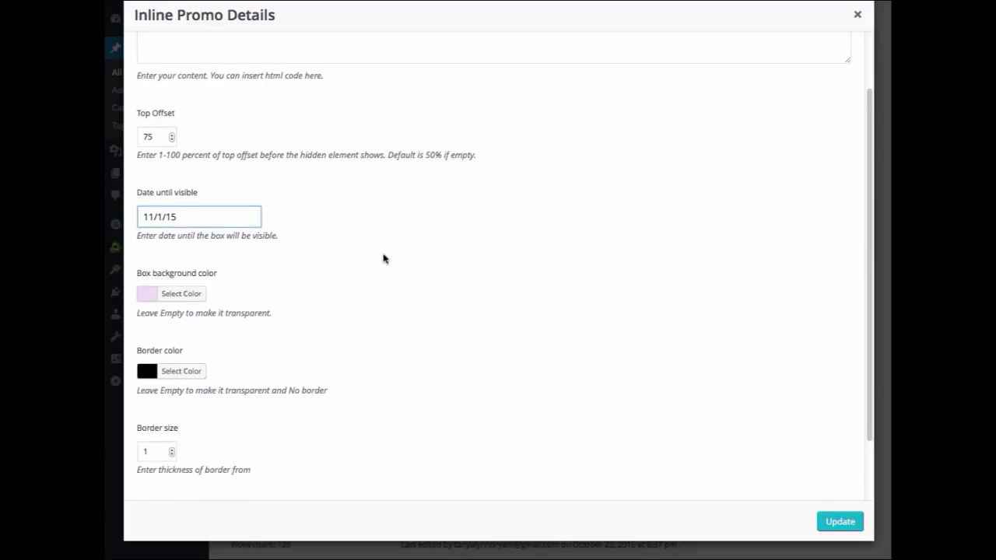
scroll(383, 259, "down", 2)
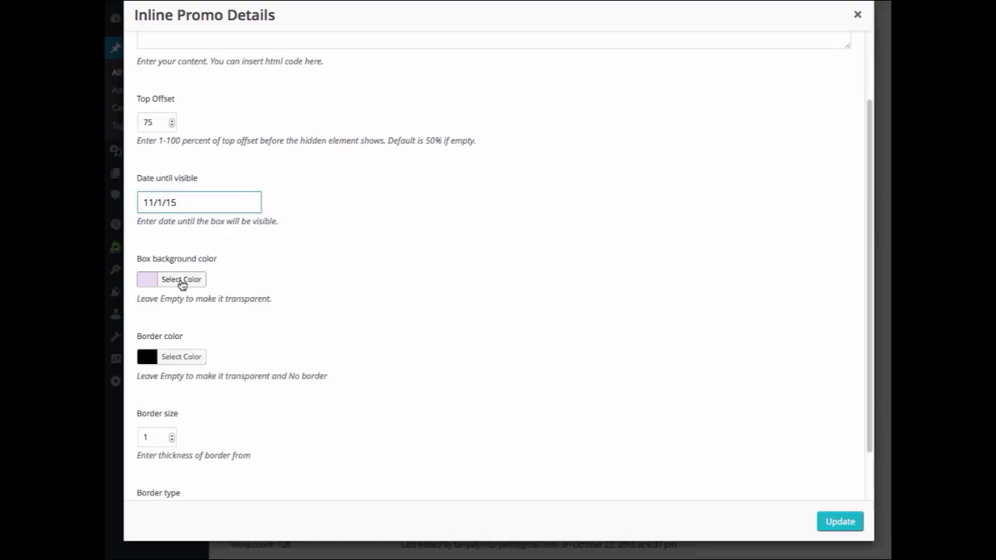
left_click(180, 282)
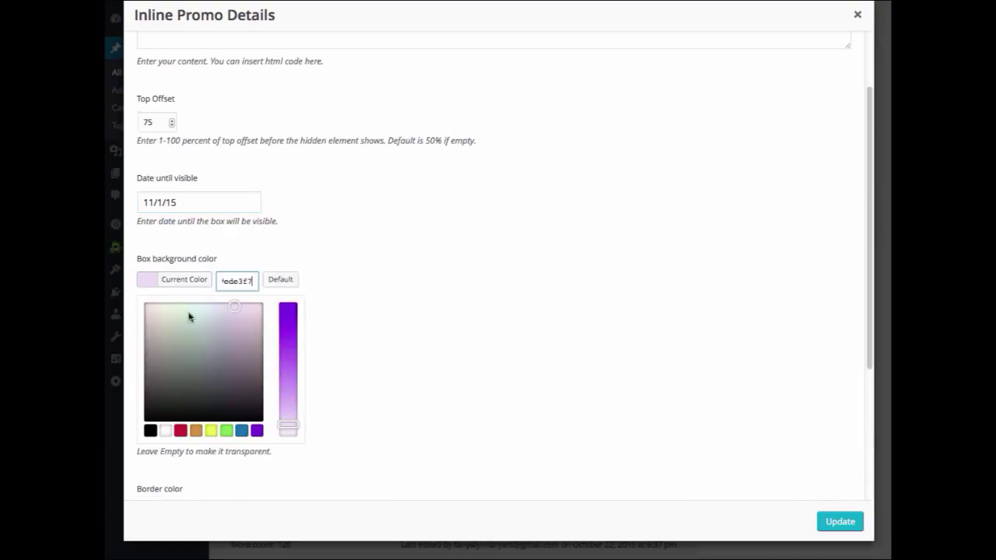
left_click(341, 281)
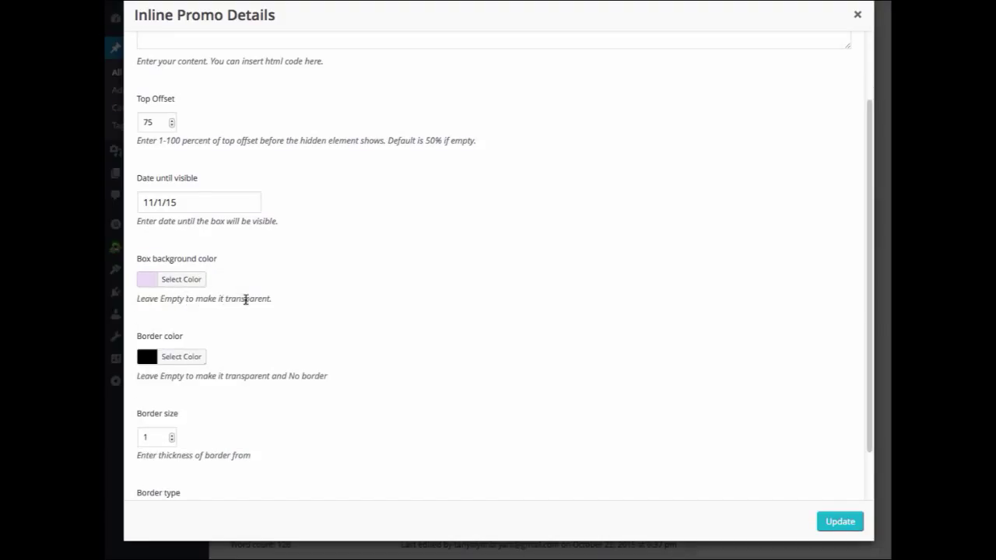
scroll(280, 330, "down", 1)
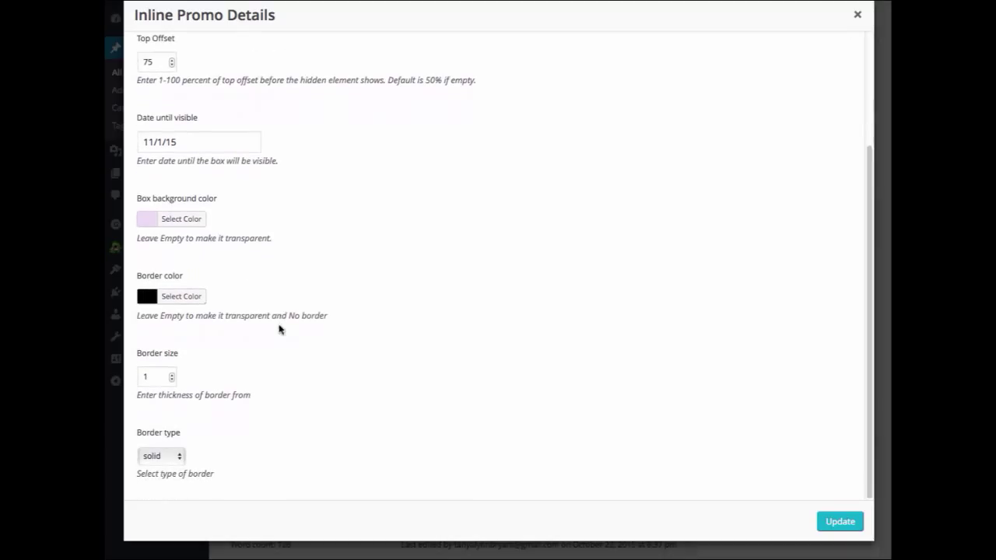
left_click(181, 300)
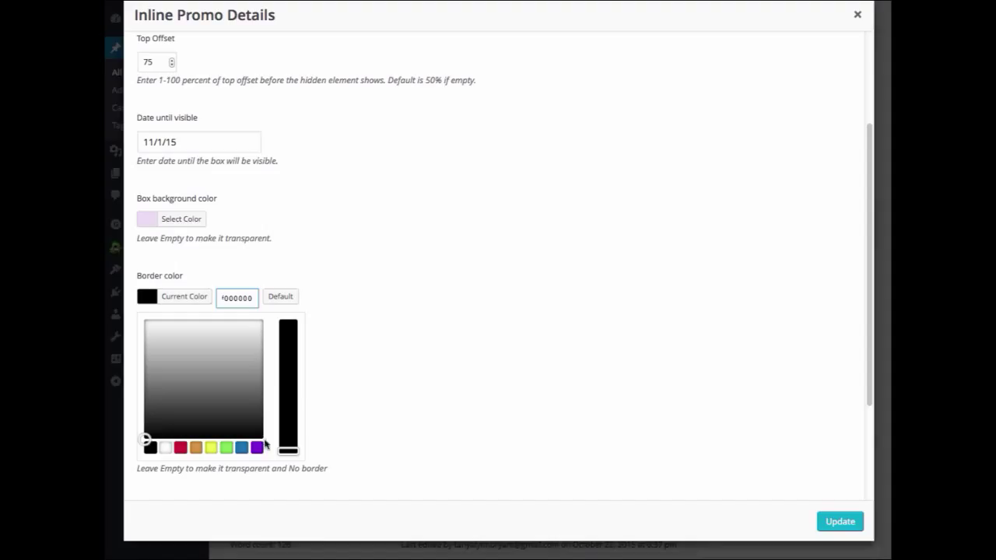
left_click(340, 300)
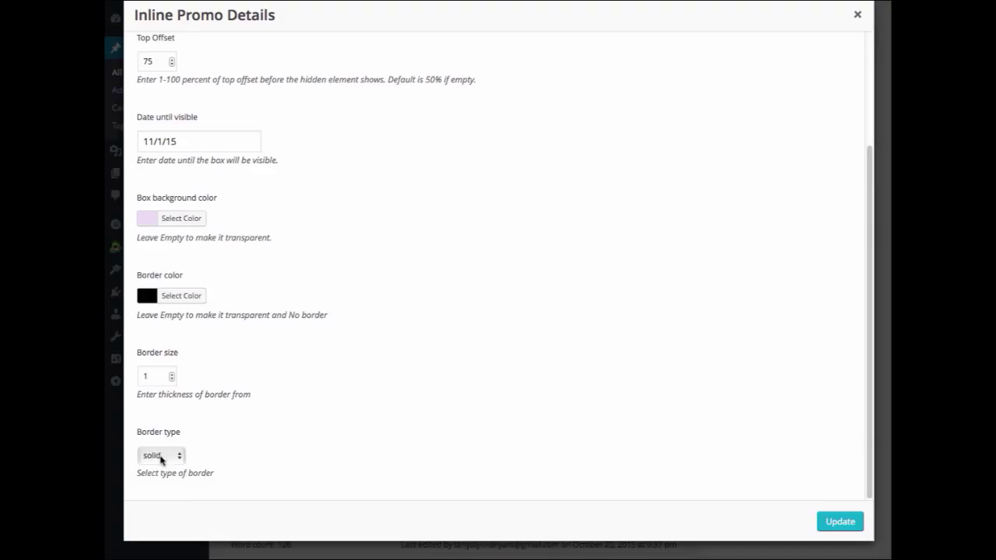
left_click(176, 457)
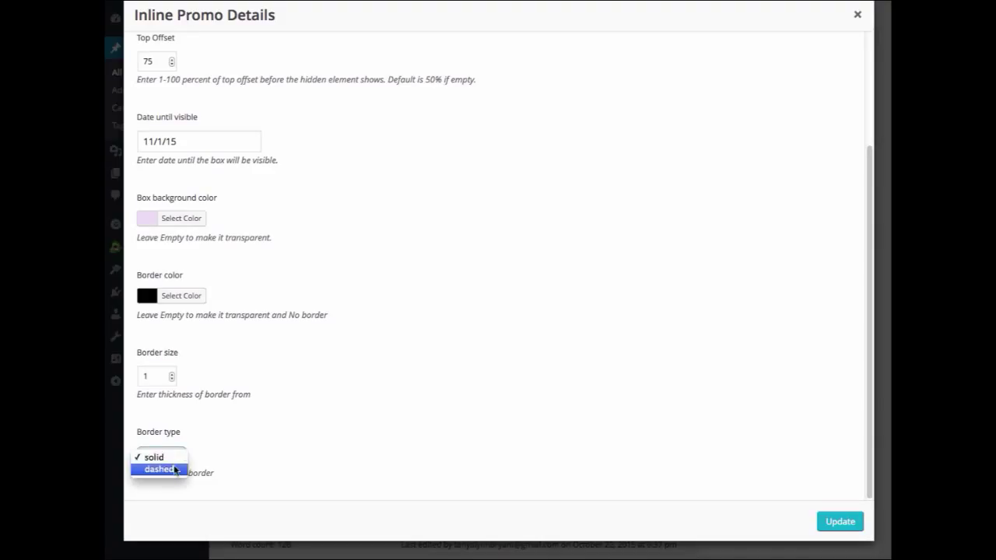
left_click(226, 441)
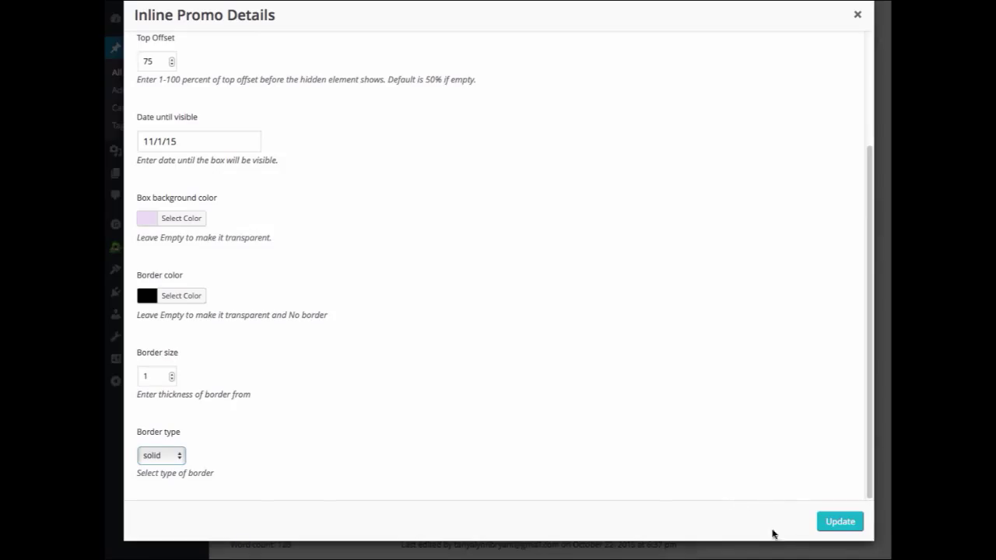
- Apply the edited Inline Promo details and view the promo box on the live post page
left_click(844, 525)
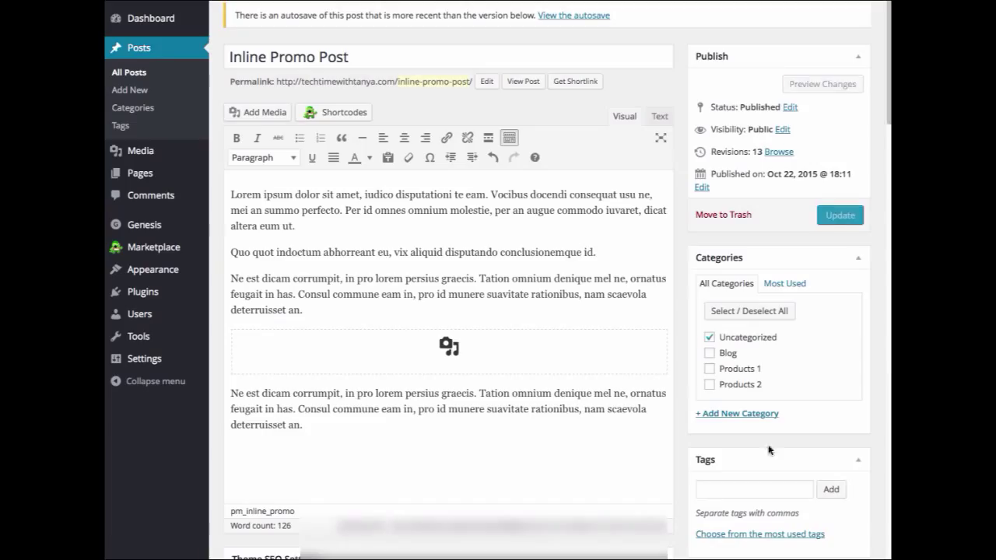
scroll(535, 312, "up", 2)
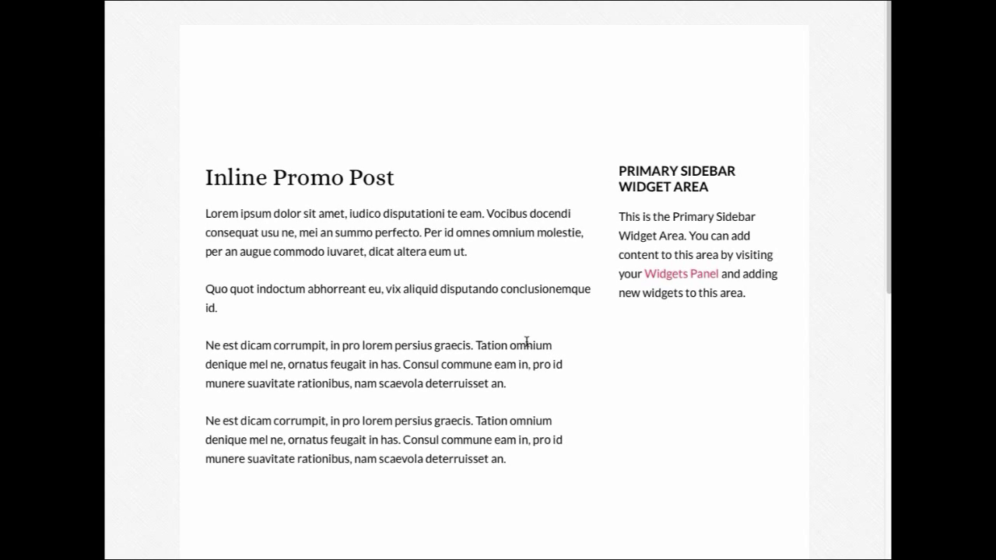
scroll(527, 342, "down", 2)
scroll(526, 346, "down", 3)
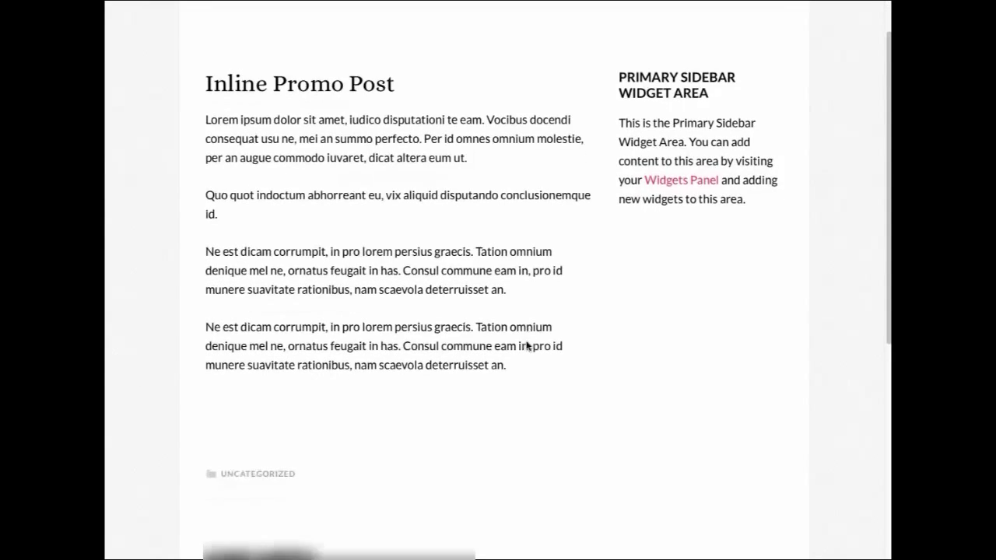
scroll(527, 346, "down", 3)
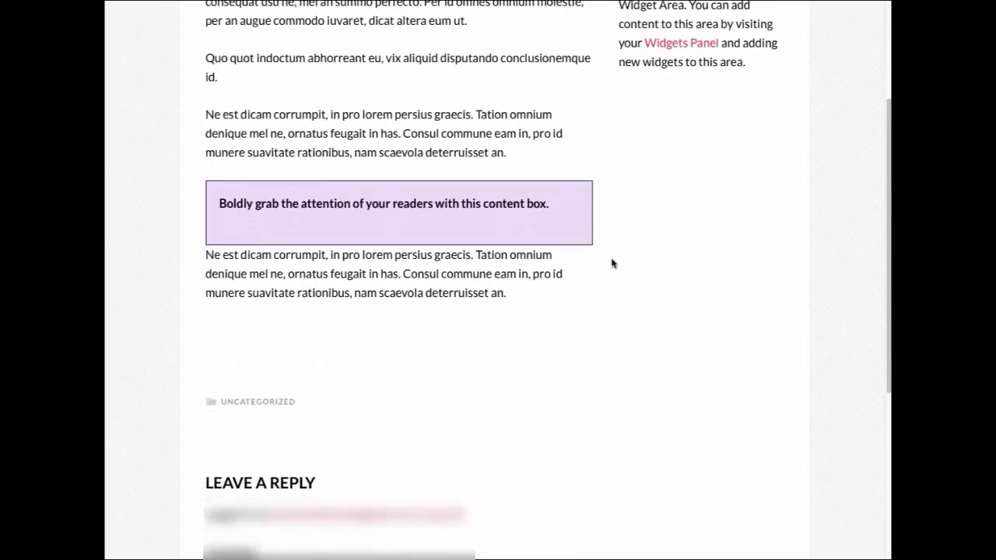